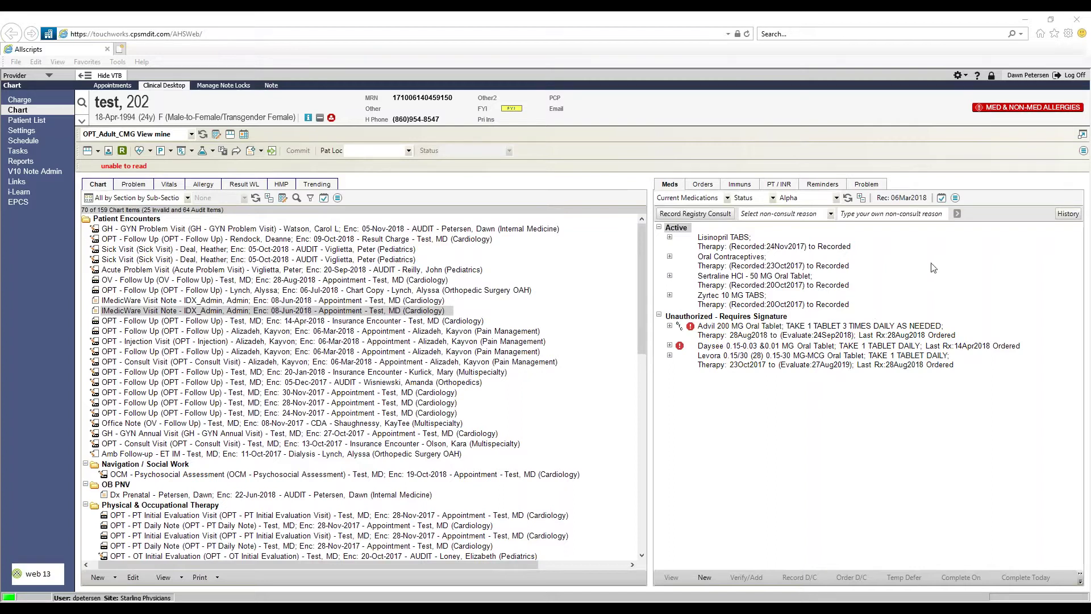
- Open the Change Password form in the account settings
left_click(960, 79)
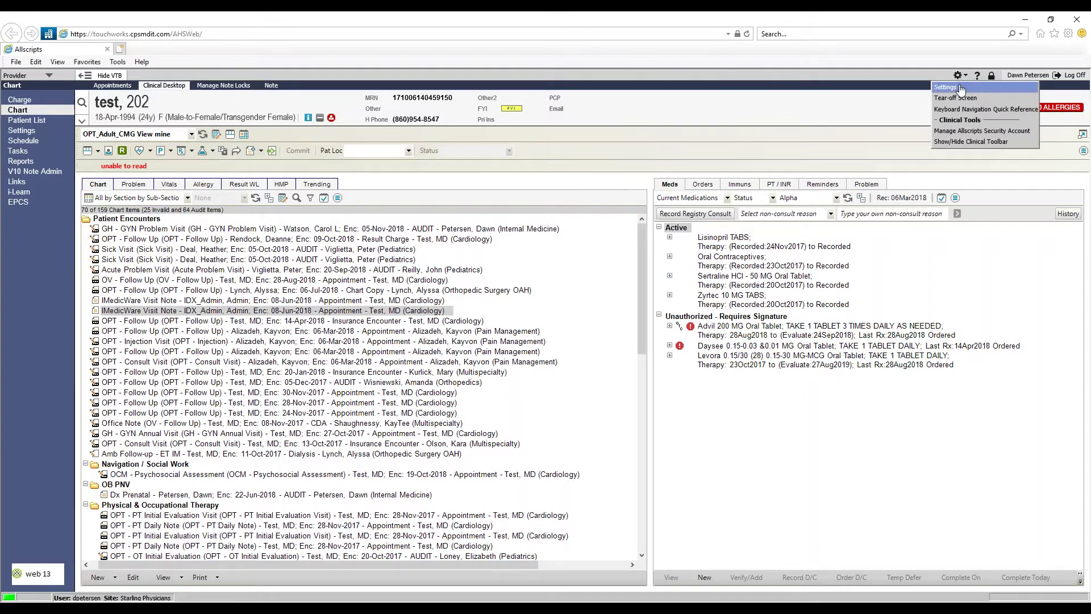
left_click(958, 88)
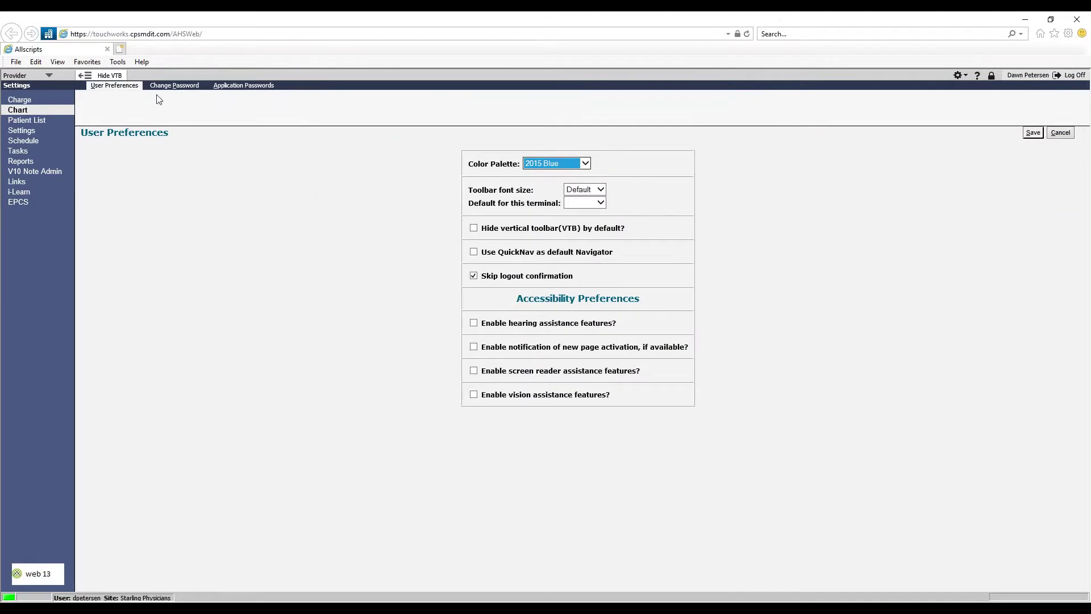
left_click(190, 92)
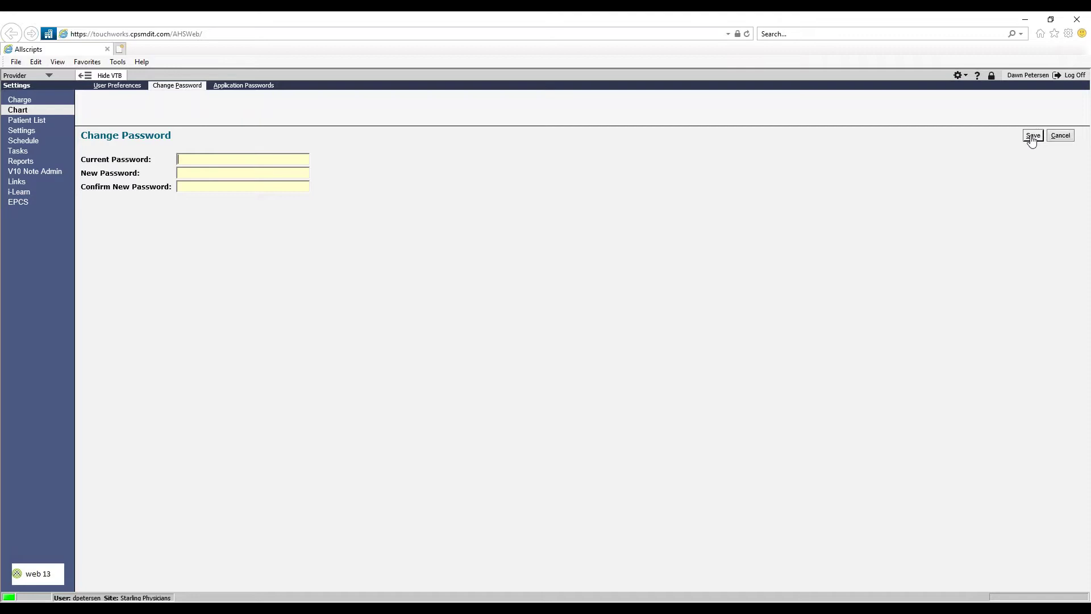
- Select the note open for 1211 minutes in the chart's Manage Note Locks list, and return to the Clinical Desktop
left_click(26, 111)
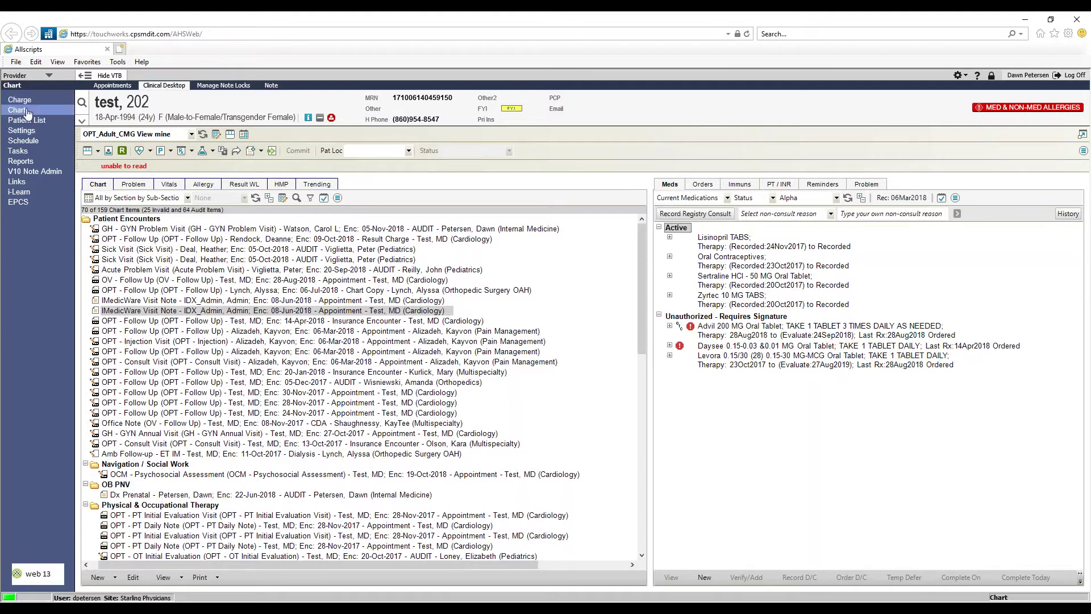
left_click(232, 87)
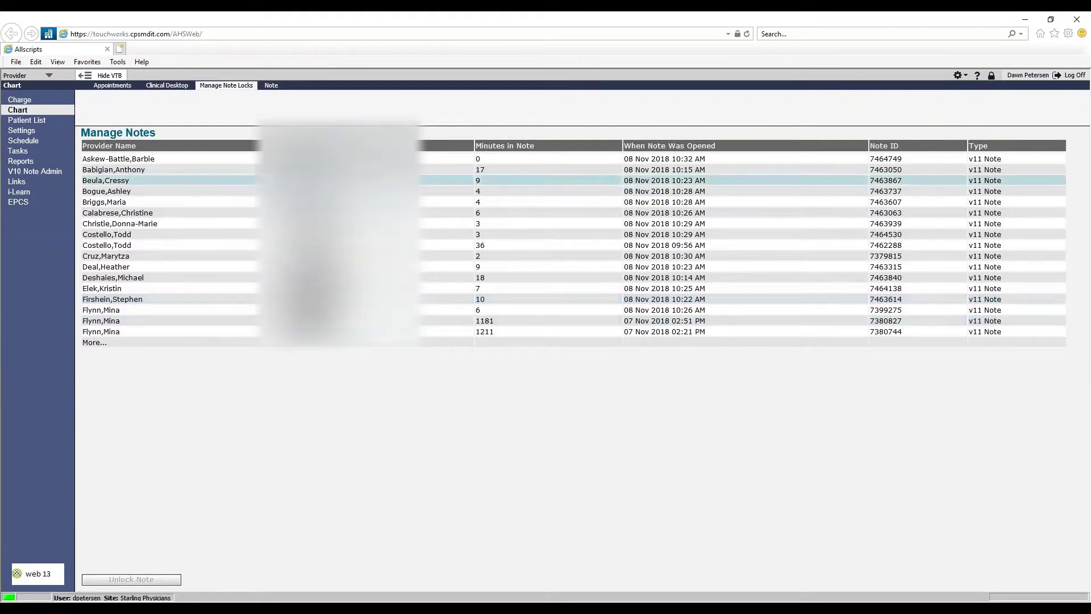
left_click(212, 332)
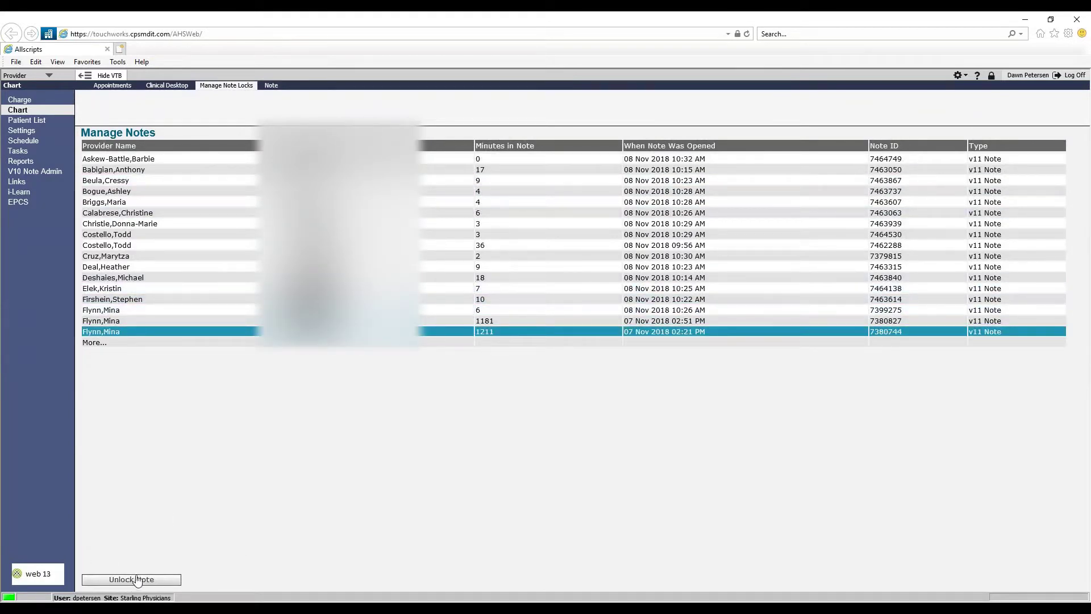
left_click(176, 86)
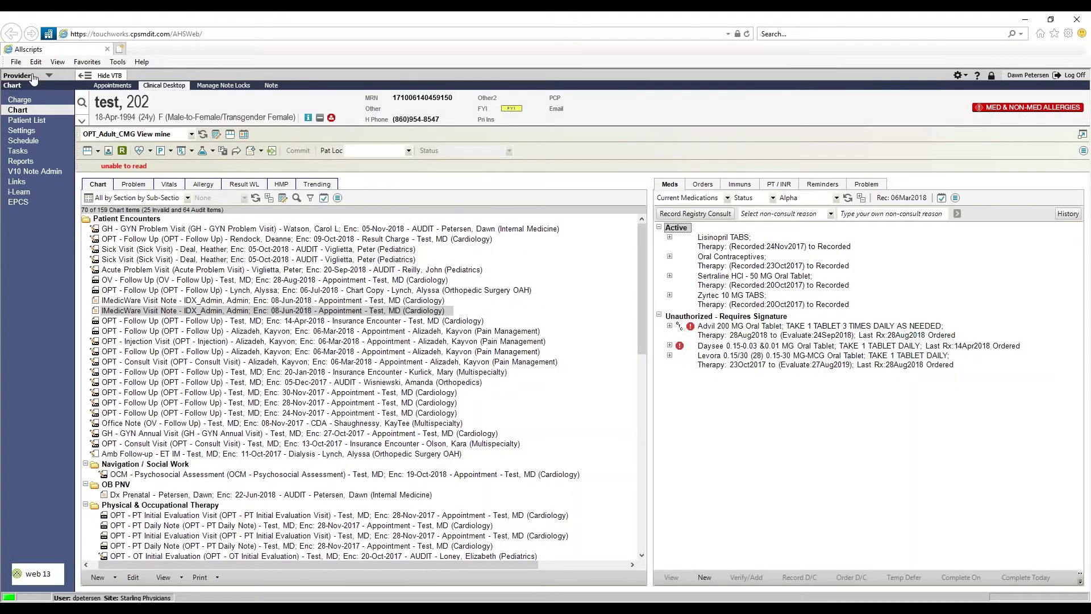
- Switch to the Clinical_OPT role and select the note open for 1182 minutes in its note locks list, and return to Home
left_click(34, 77)
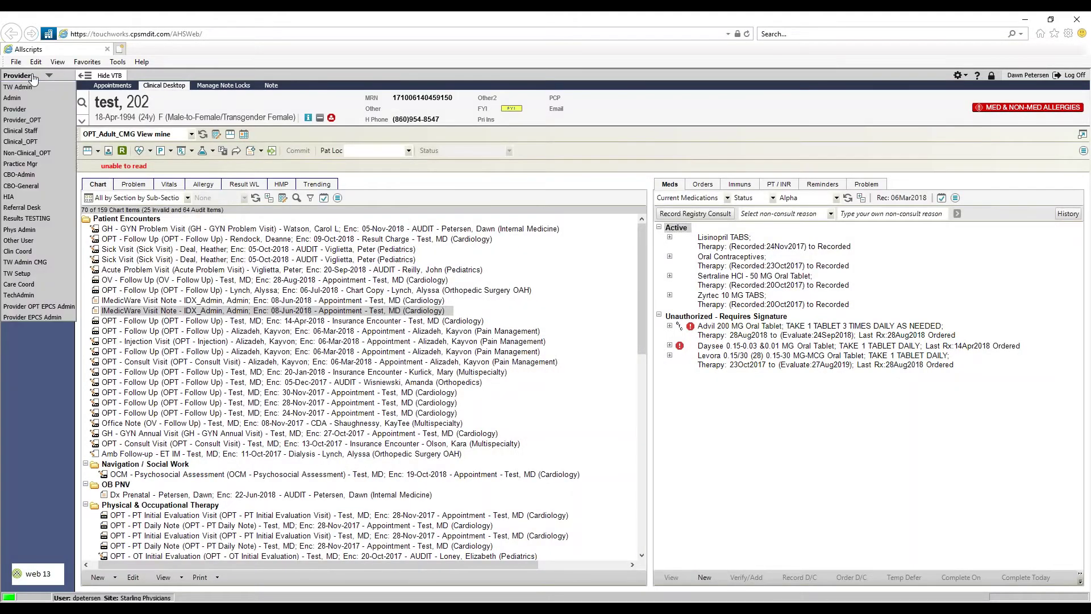
left_click(38, 142)
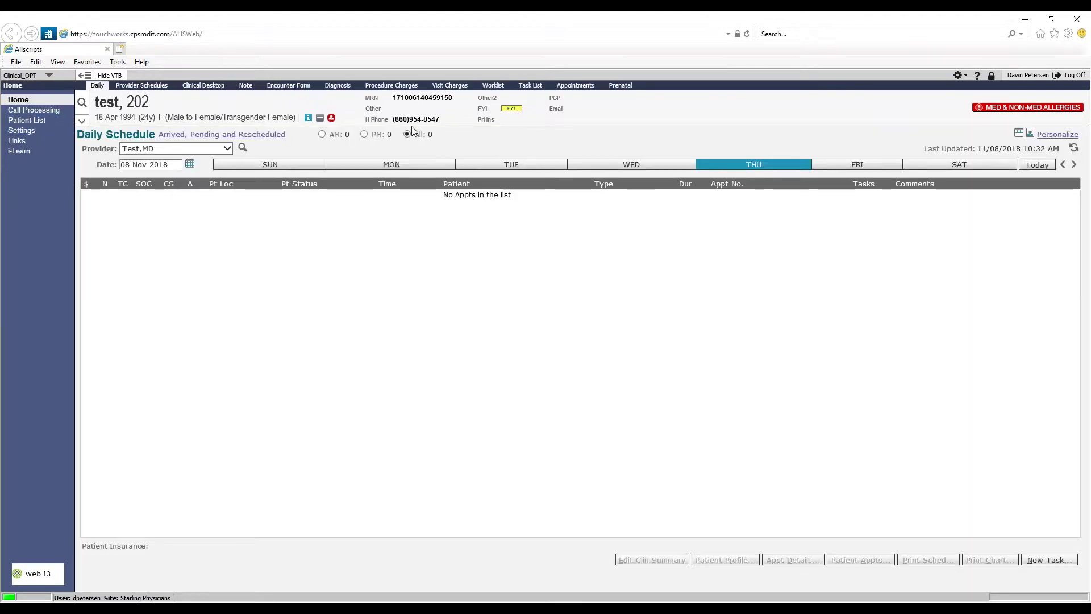
left_click(34, 133)
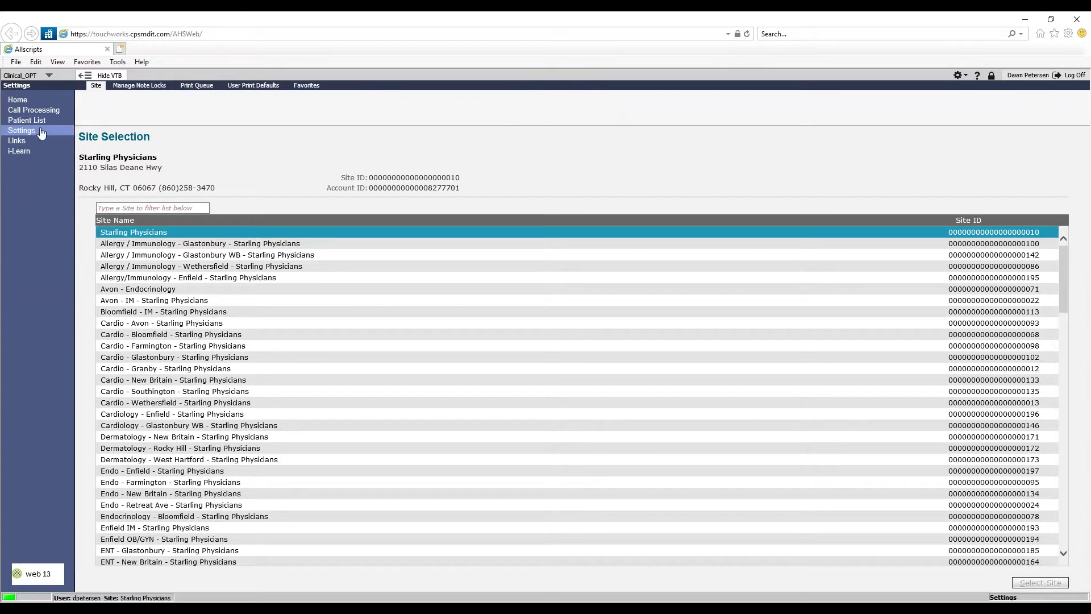
left_click(142, 90)
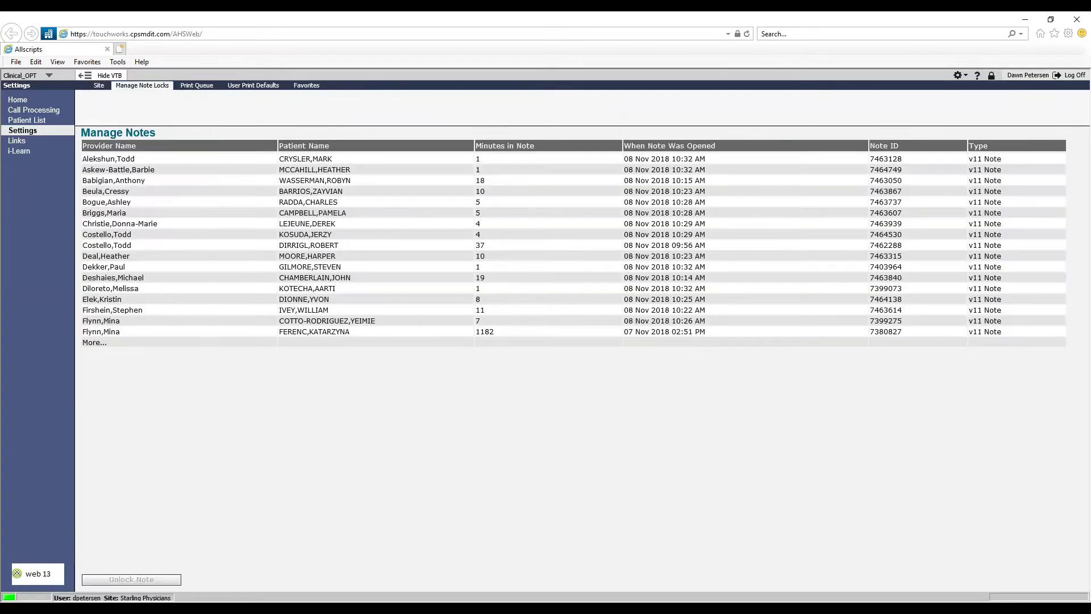
left_click(298, 332)
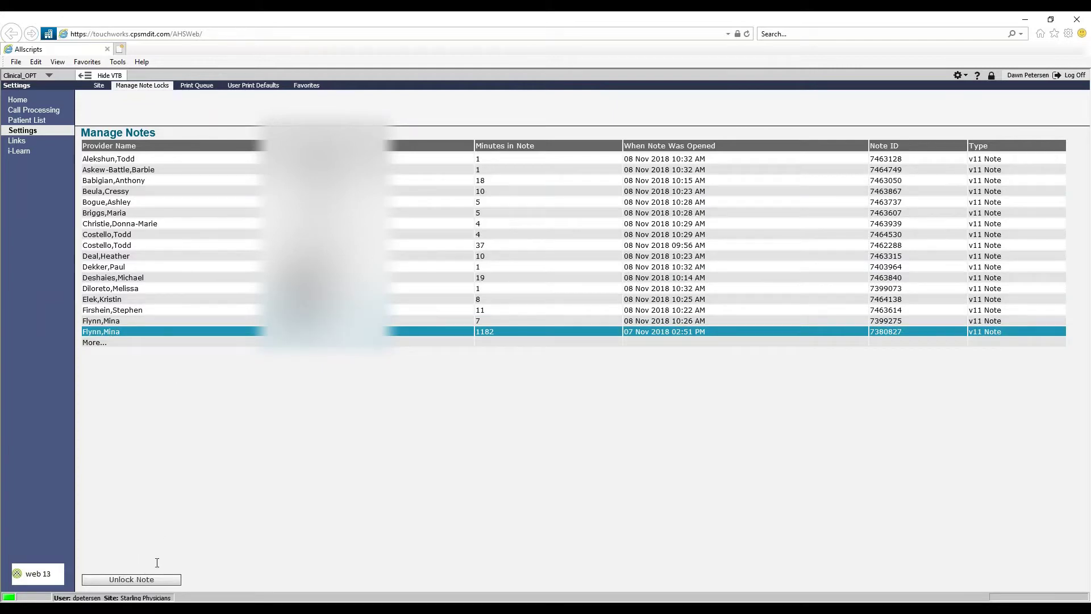
left_click(17, 100)
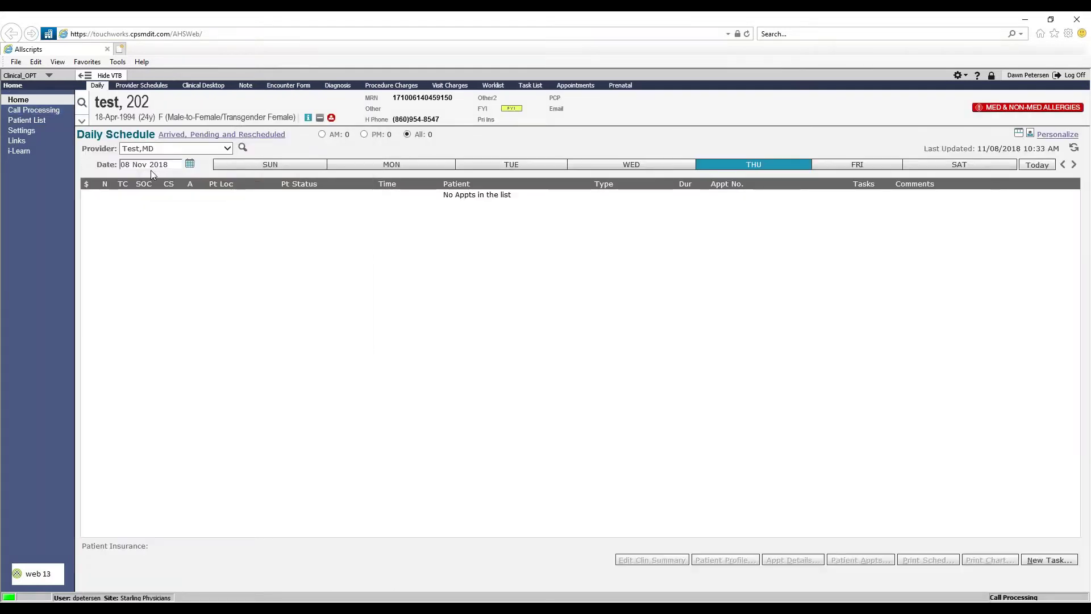
- Open the print dialog for the GH - GYN Problem Visit note of 05-Nov-2018 on the Clinical Desktop
left_click(195, 87)
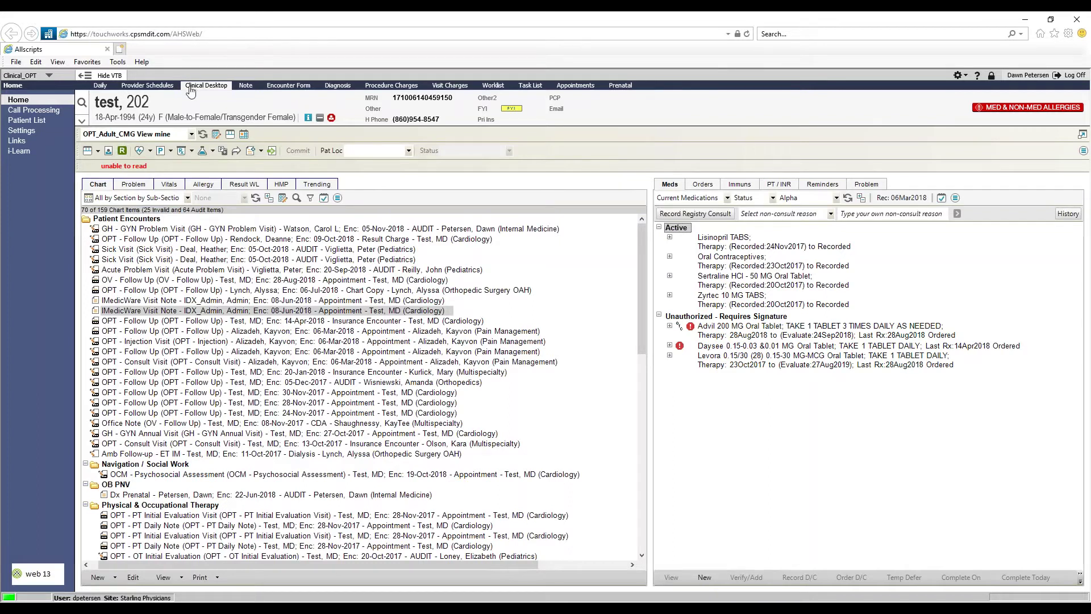
left_click(329, 229)
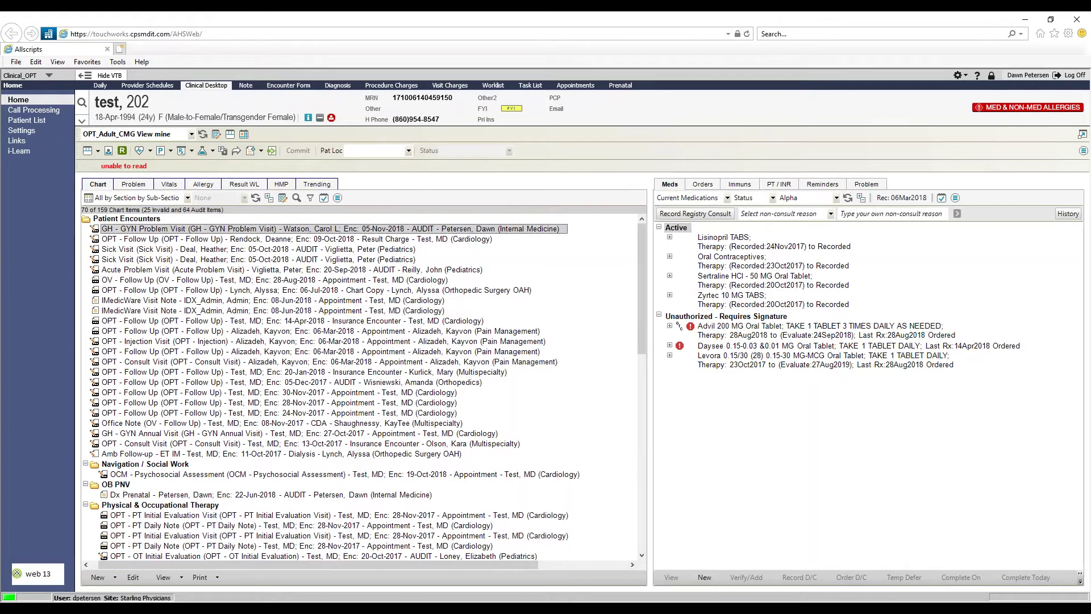
right_click(231, 233)
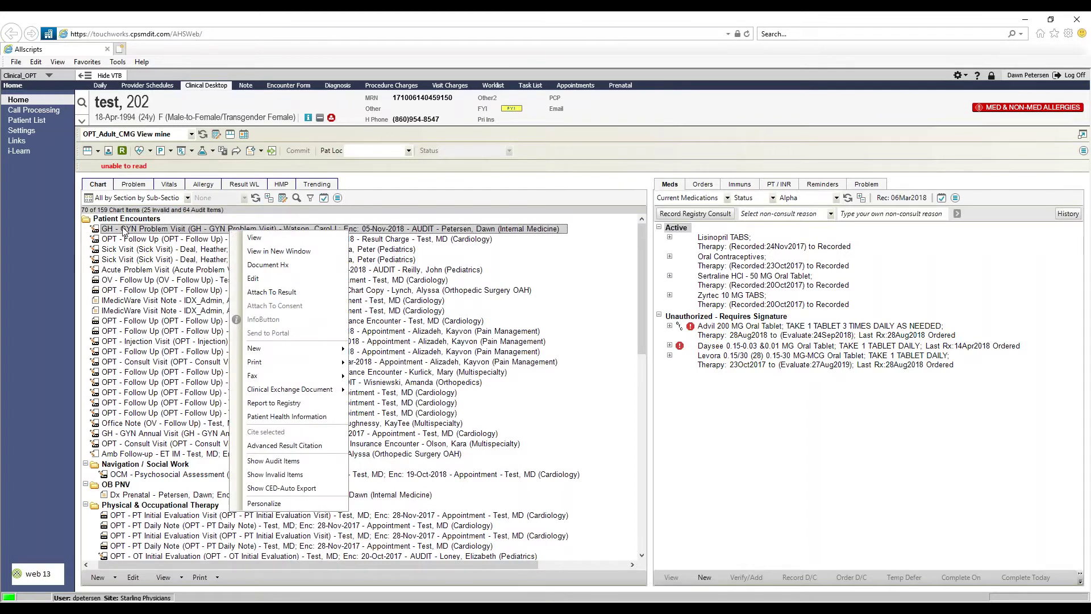
mouse_move(309, 357)
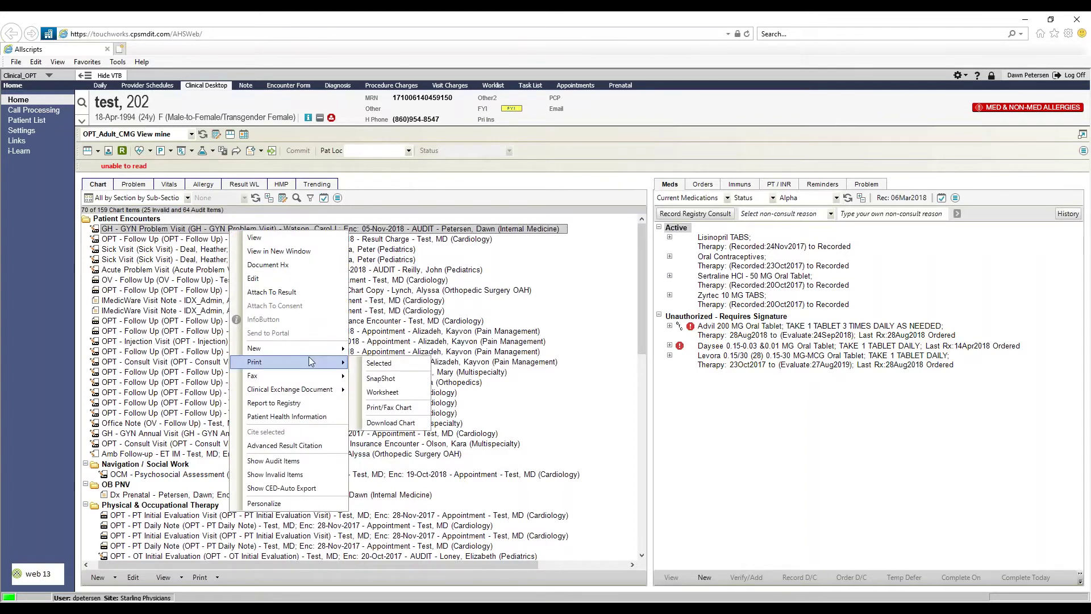
left_click(384, 363)
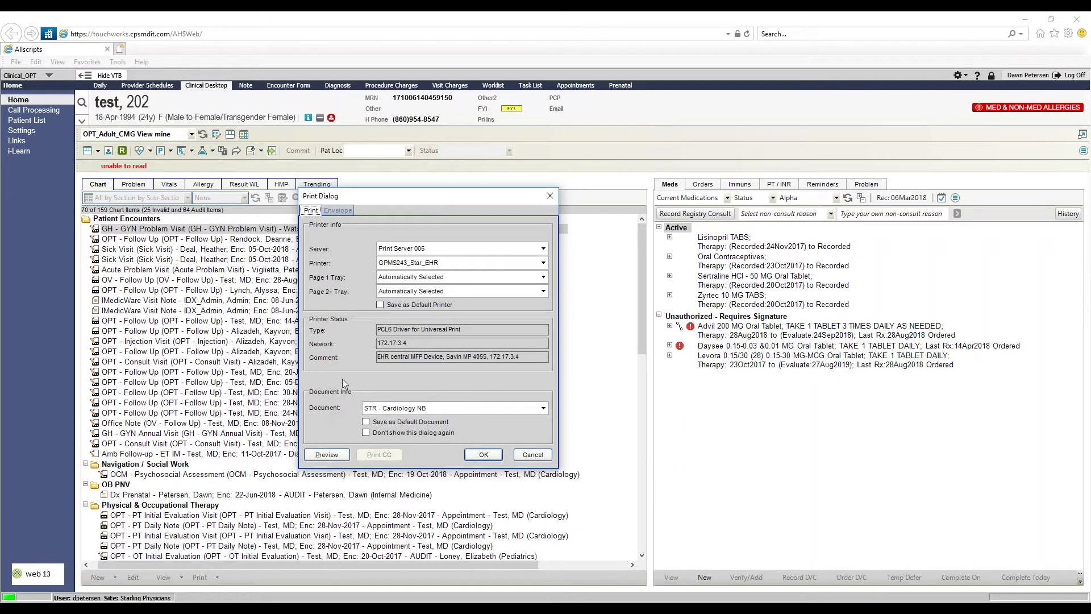
- Preview the note's printout with the STR - IM Newington document marked as default, and leave without printing
left_click(416, 410)
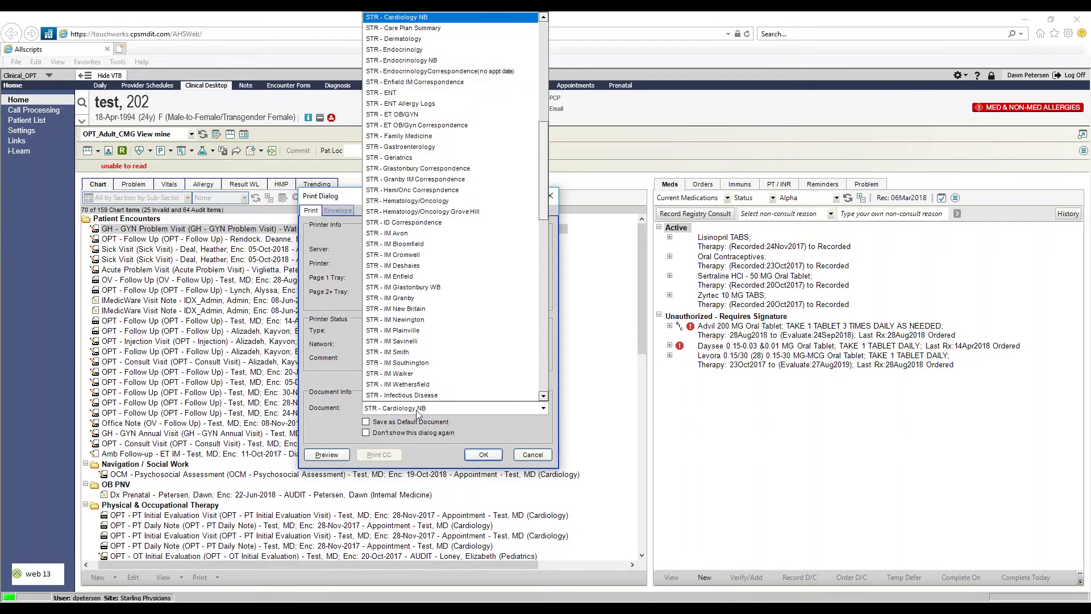
left_click(420, 321)
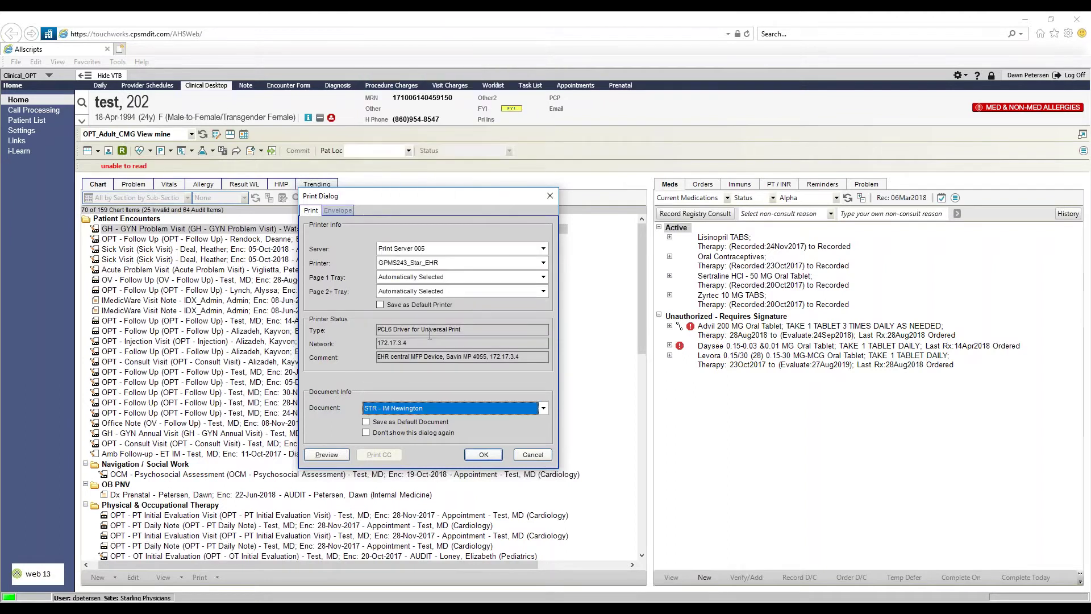
left_click(366, 421)
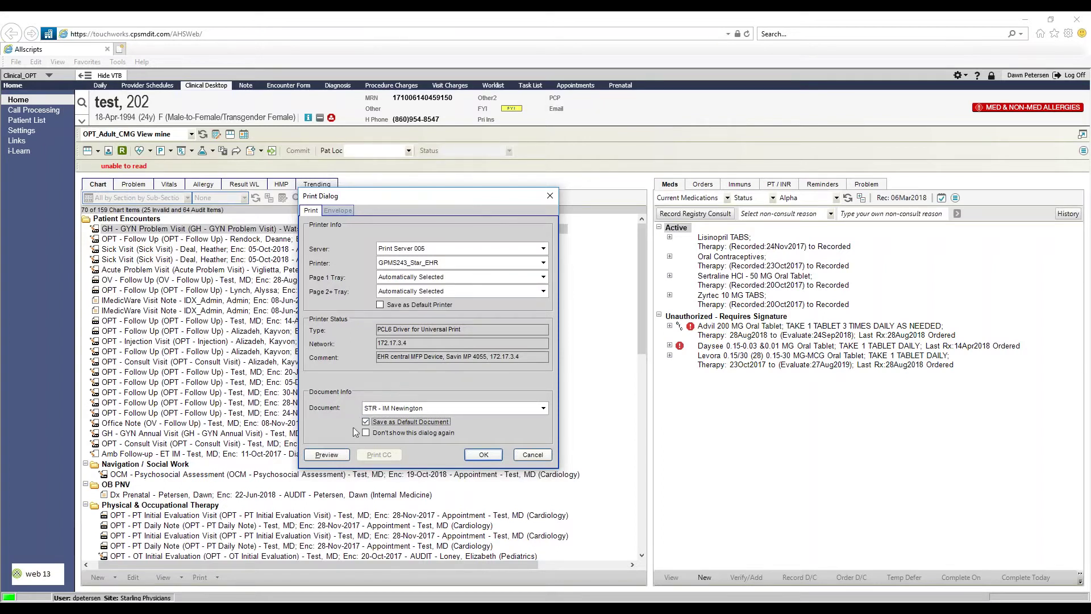
left_click(333, 458)
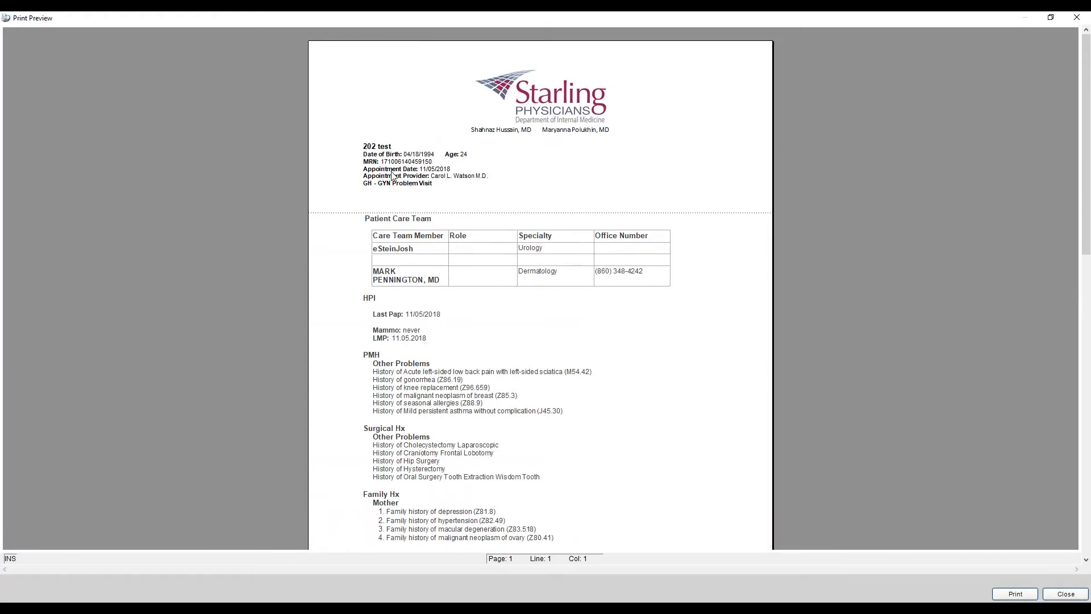
left_click(1077, 20)
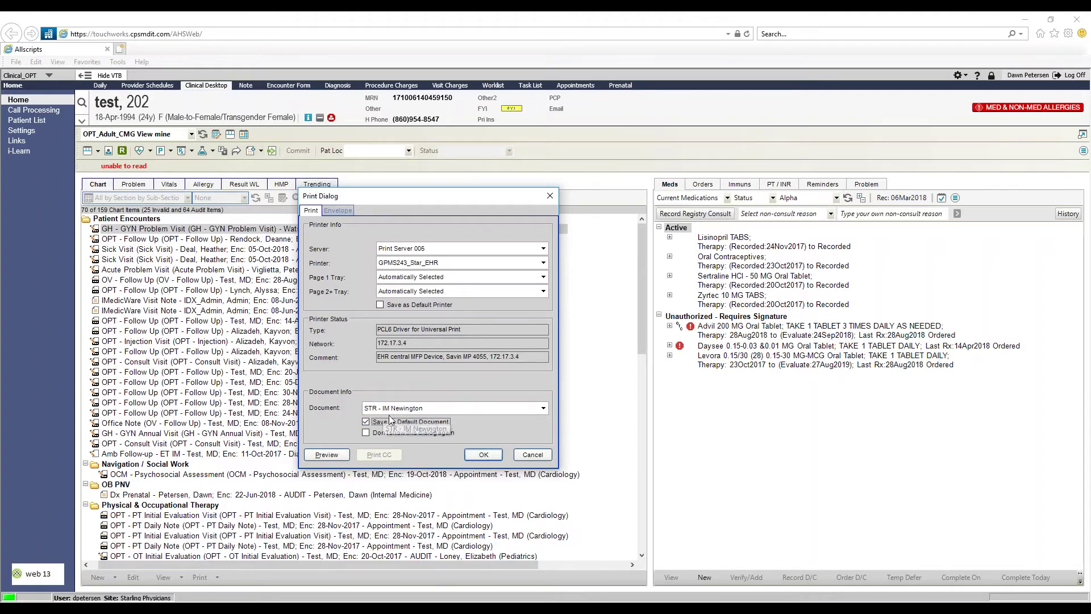
left_click(529, 457)
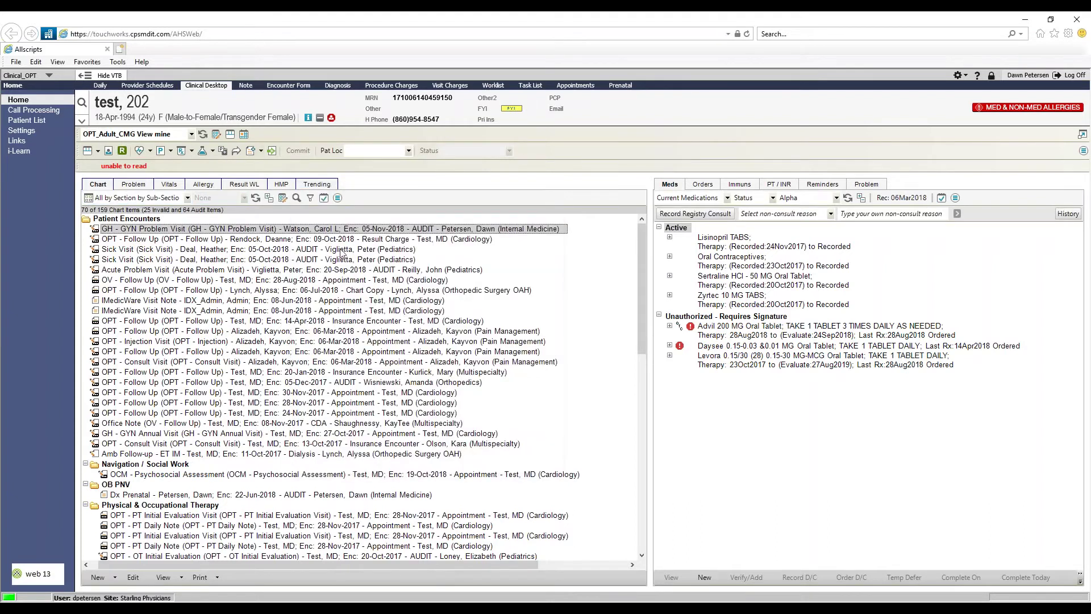
- Open the fax dialog for the GH - GYN Problem Visit note to view its options, and cancel it
right_click(335, 231)
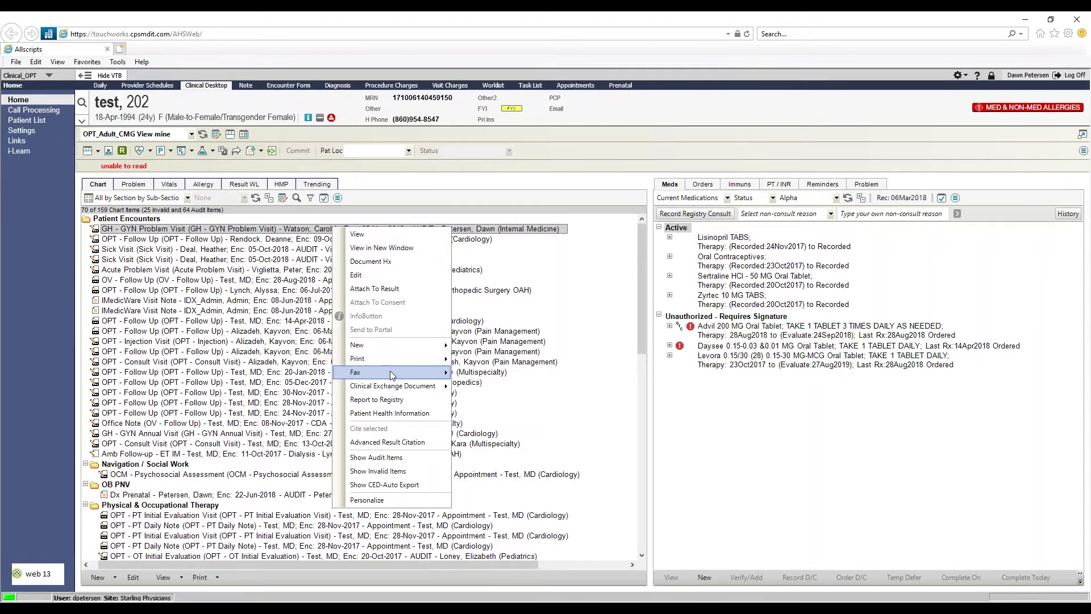
mouse_move(357, 372)
left_click(477, 374)
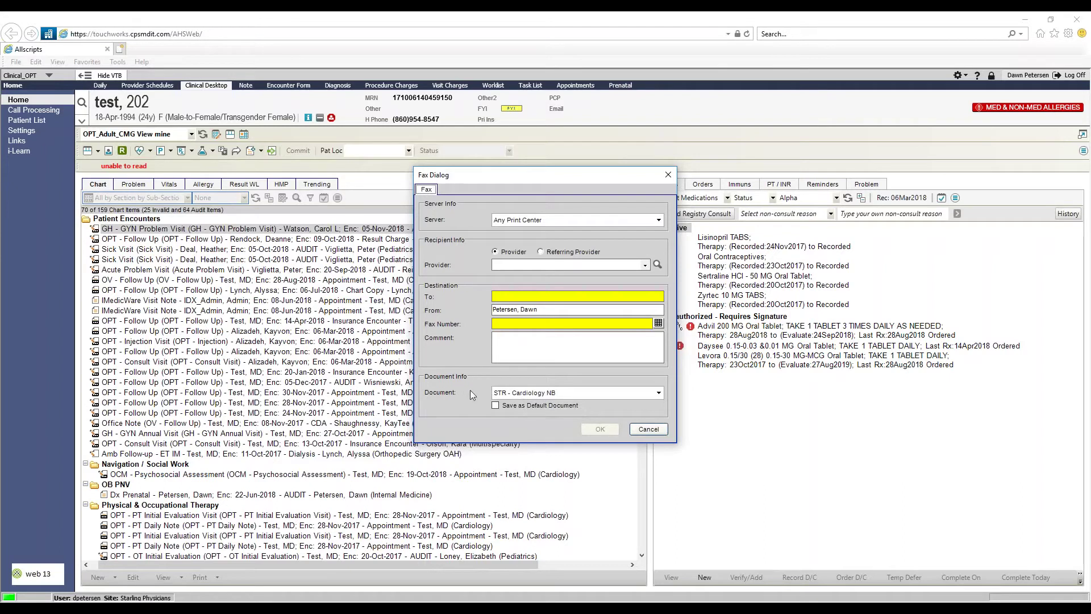
left_click(643, 430)
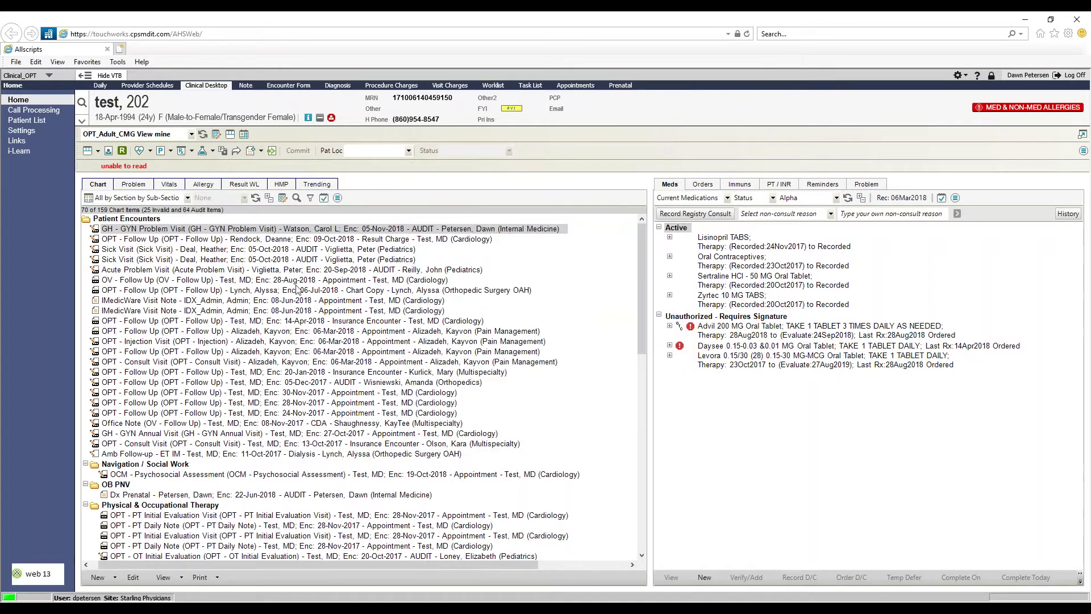
- Add the first 05-Oct-2018 Sick Visit and the 20-Sep-2018 Acute Problem Visit to the note selection, and open the print options for all three
left_click(271, 250)
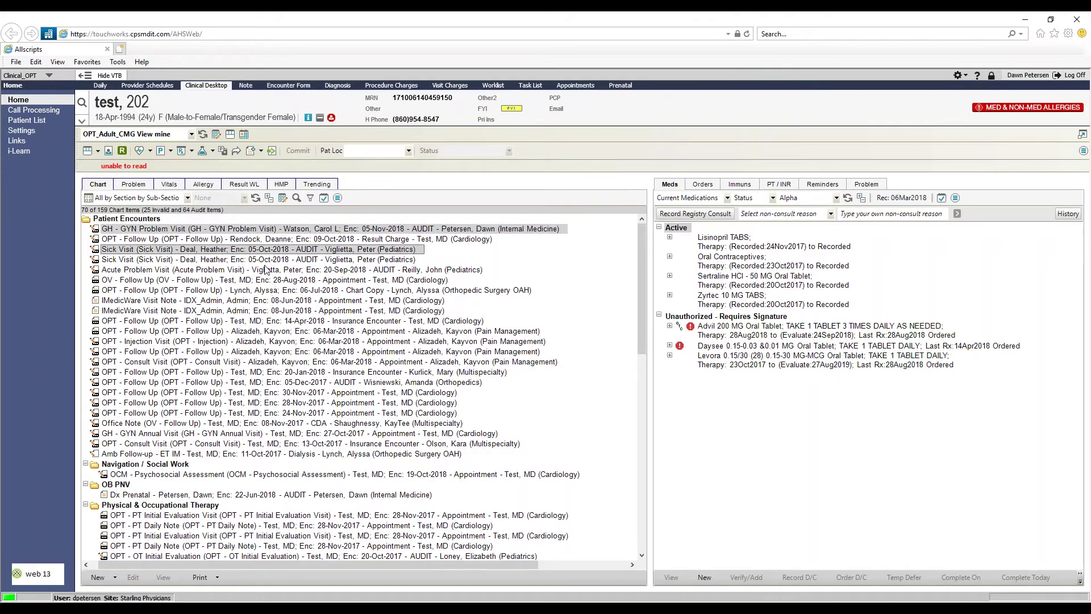
left_click(270, 270)
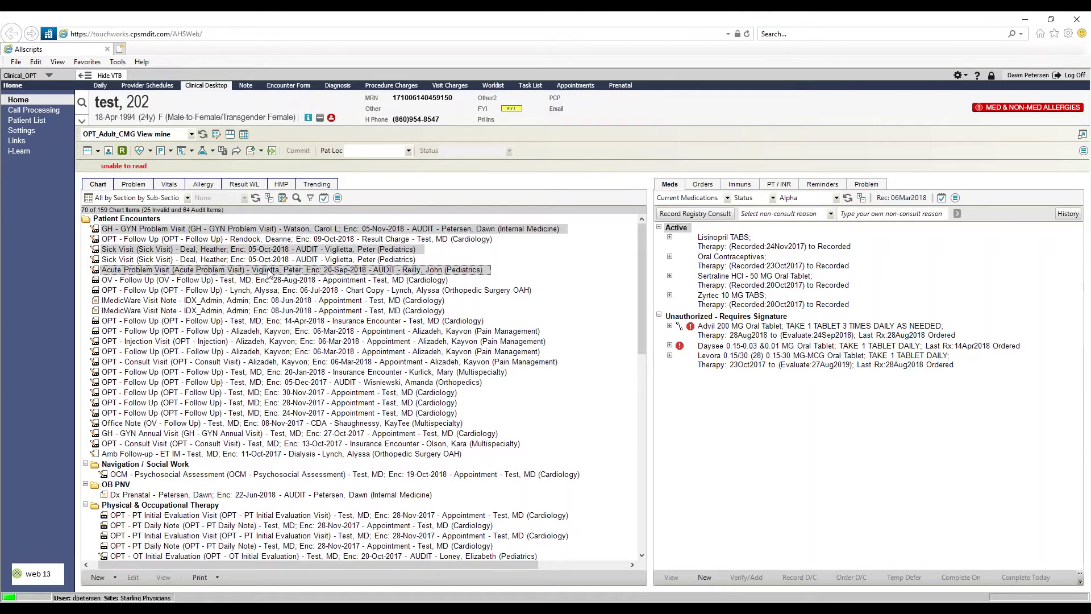
right_click(278, 231)
mouse_move(364, 361)
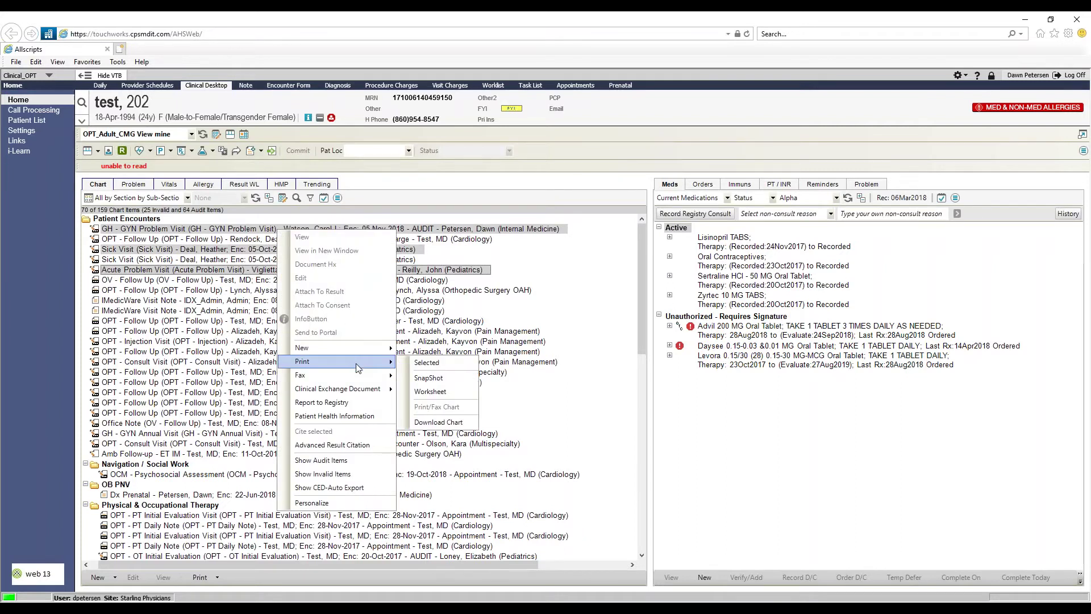
left_click(456, 365)
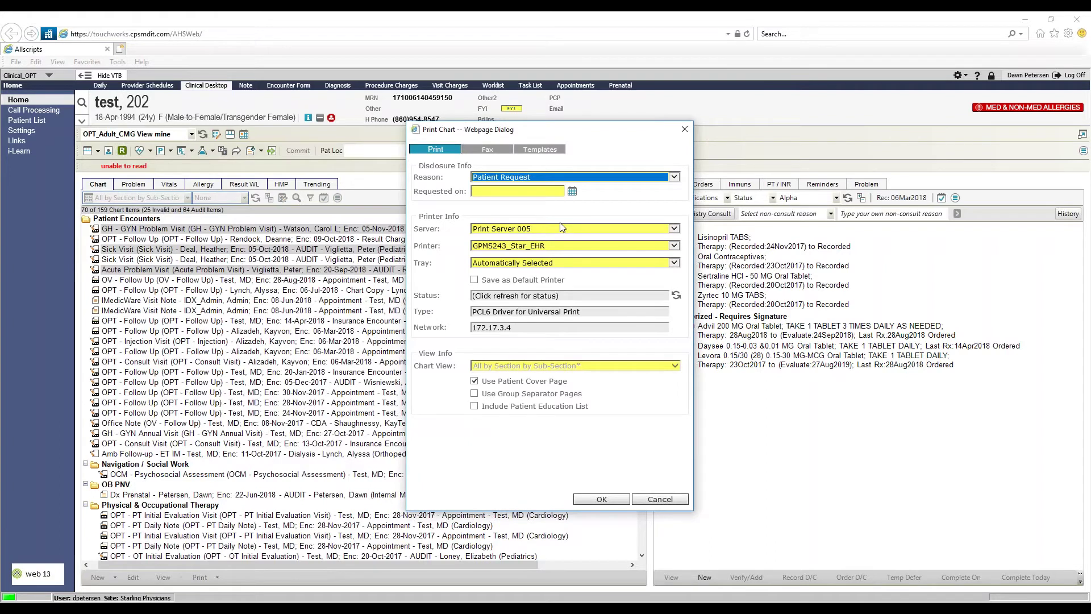
- Check the fax options for the selected notes, and set the GH - GYN Problem Visit print template to STR - OB/GYN
left_click(492, 150)
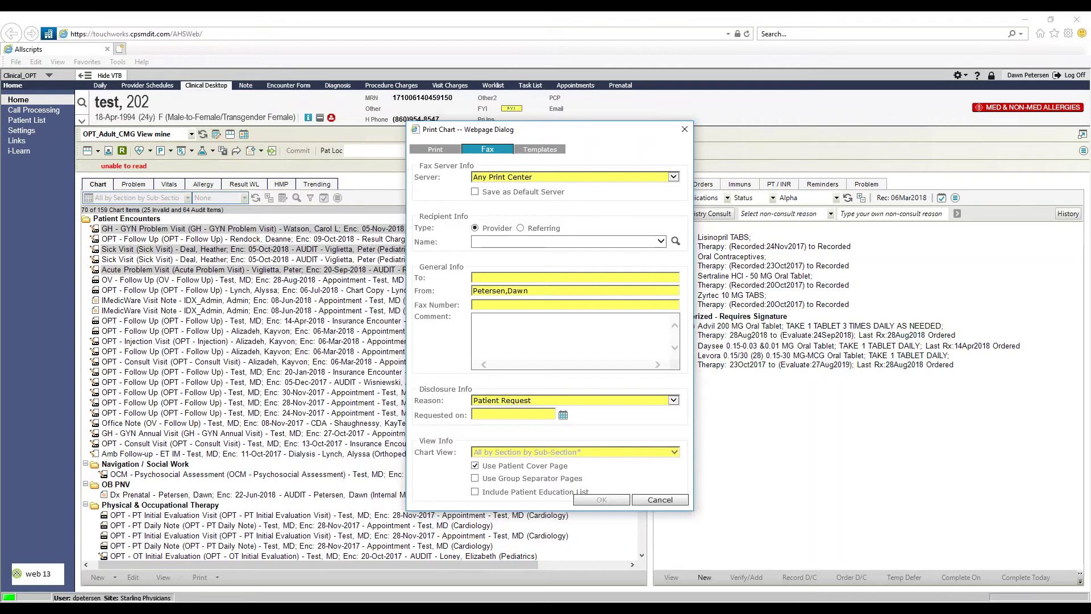
left_click(539, 149)
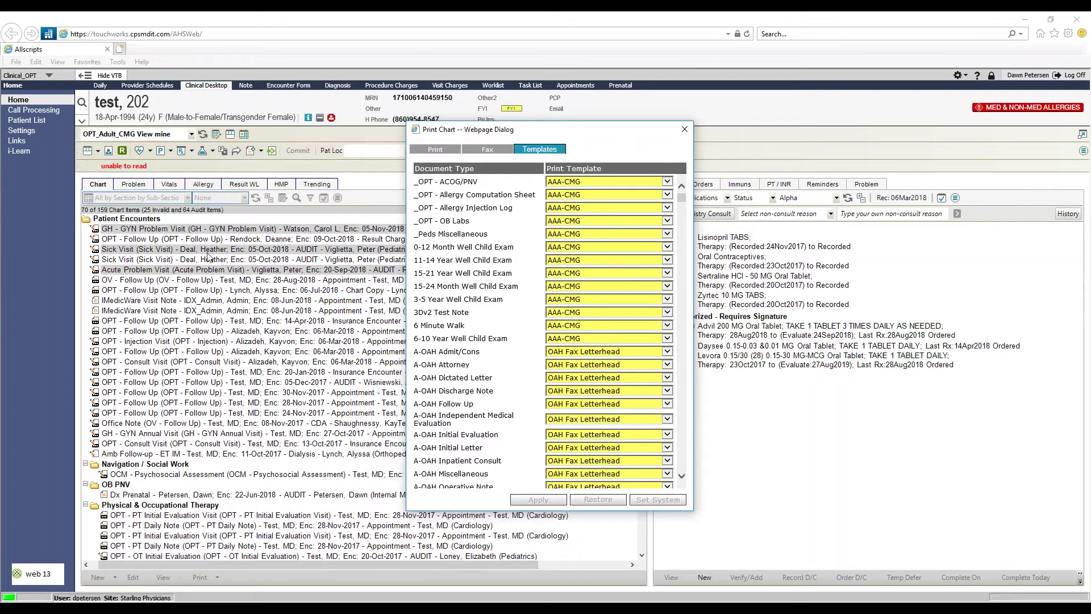
scroll(685, 205, "down", 3)
left_click_drag(684, 205, 695, 259)
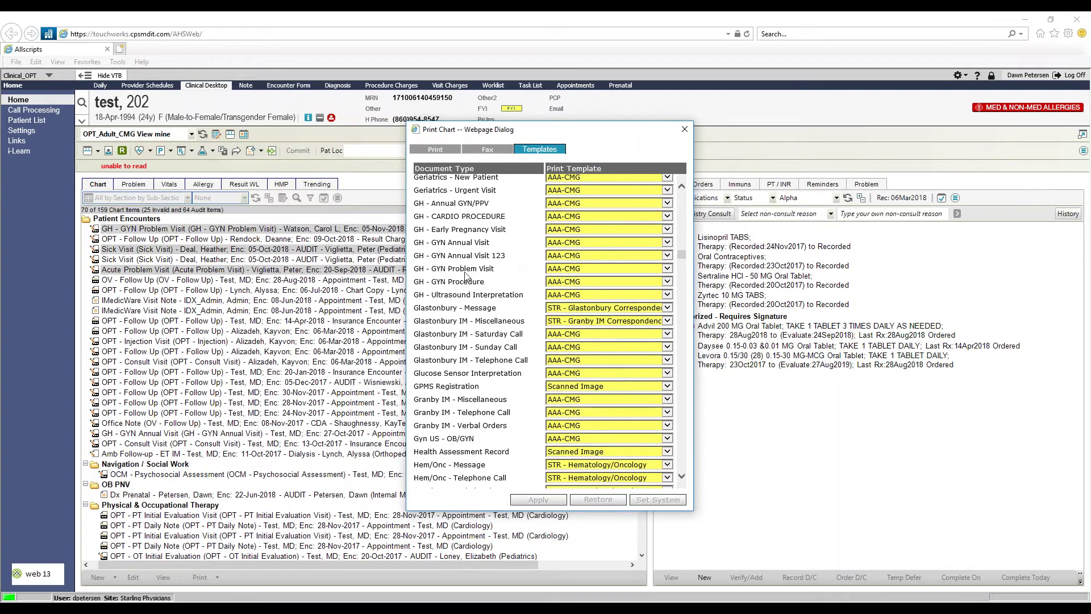
left_click(594, 269)
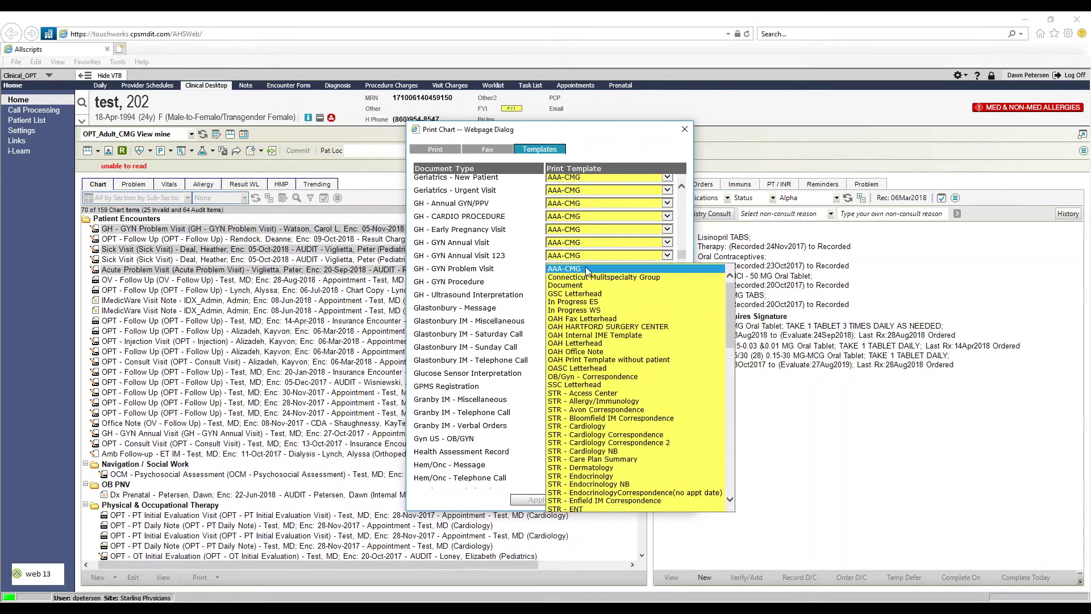
scroll(613, 455, "down", 5)
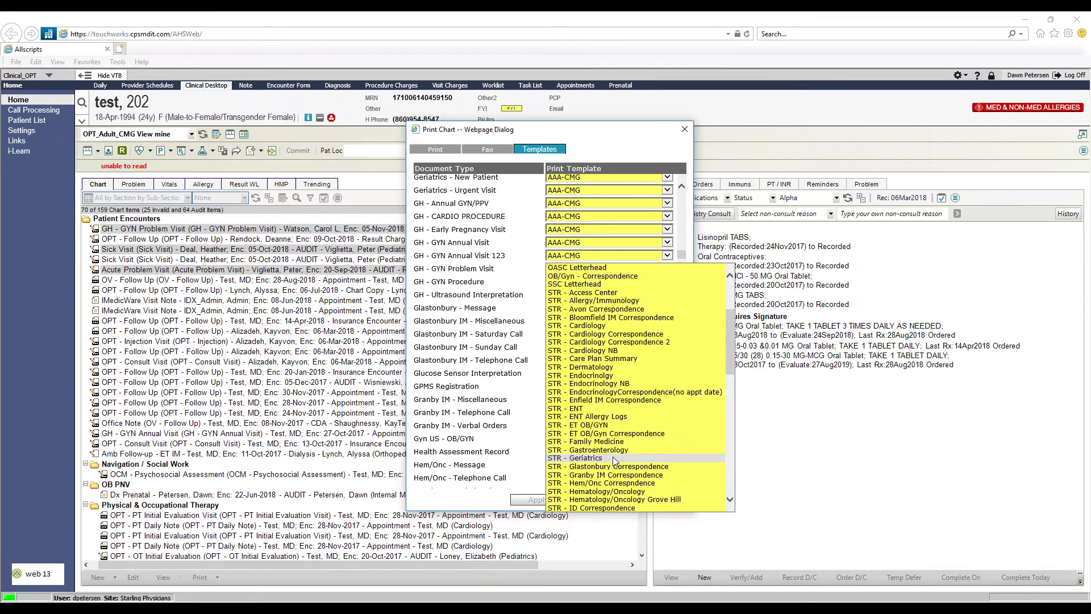
scroll(615, 461, "down", 7)
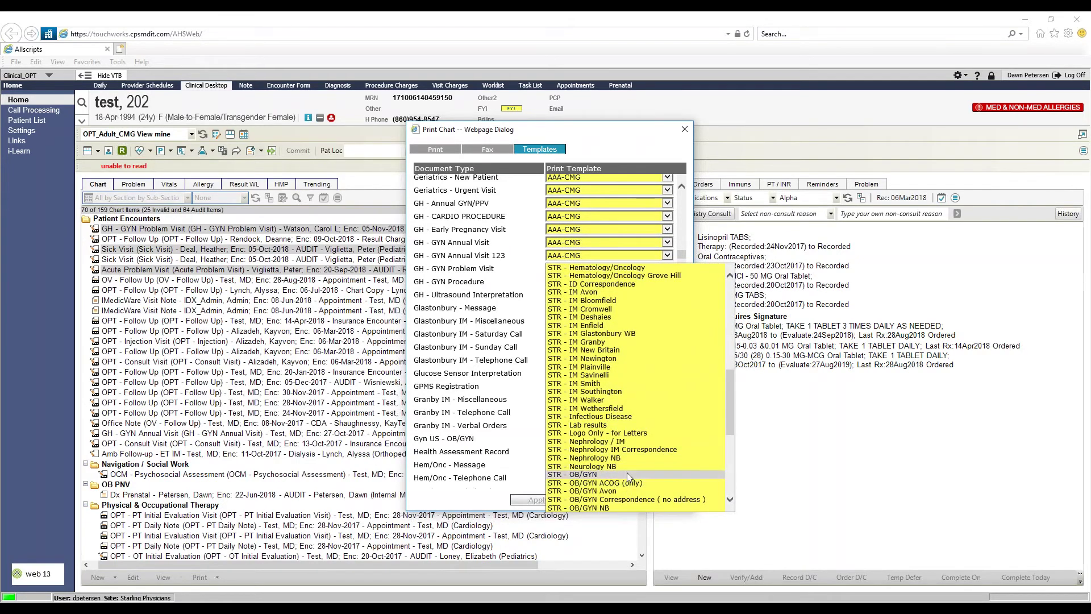
left_click(627, 474)
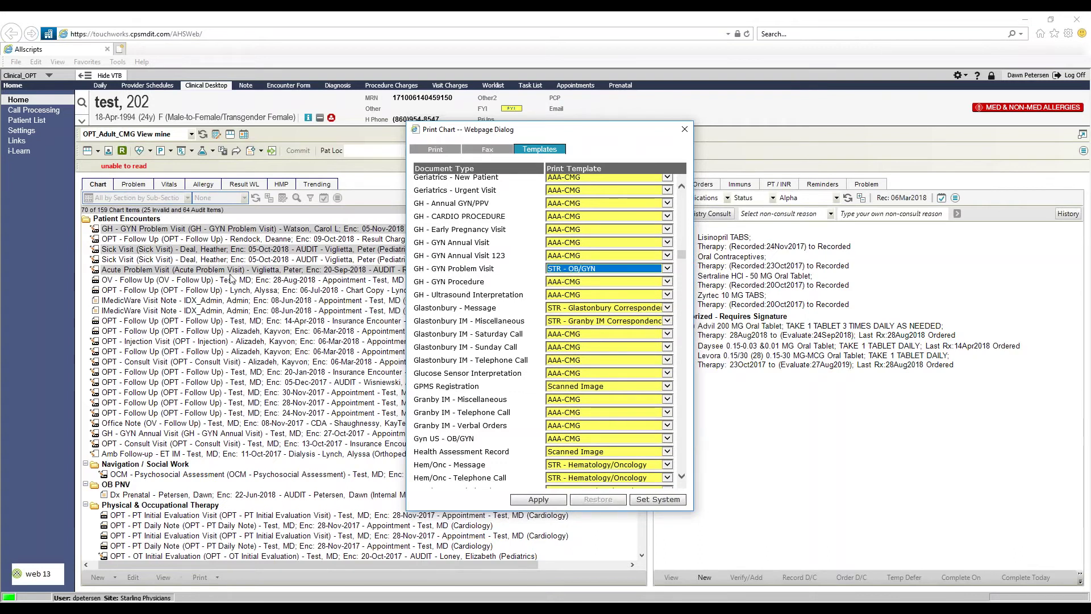
- Choose STR - IM Wethersfield as the print template for the OPT - Follow Up document type, and apply the template settings
left_click_drag(682, 256, 682, 273)
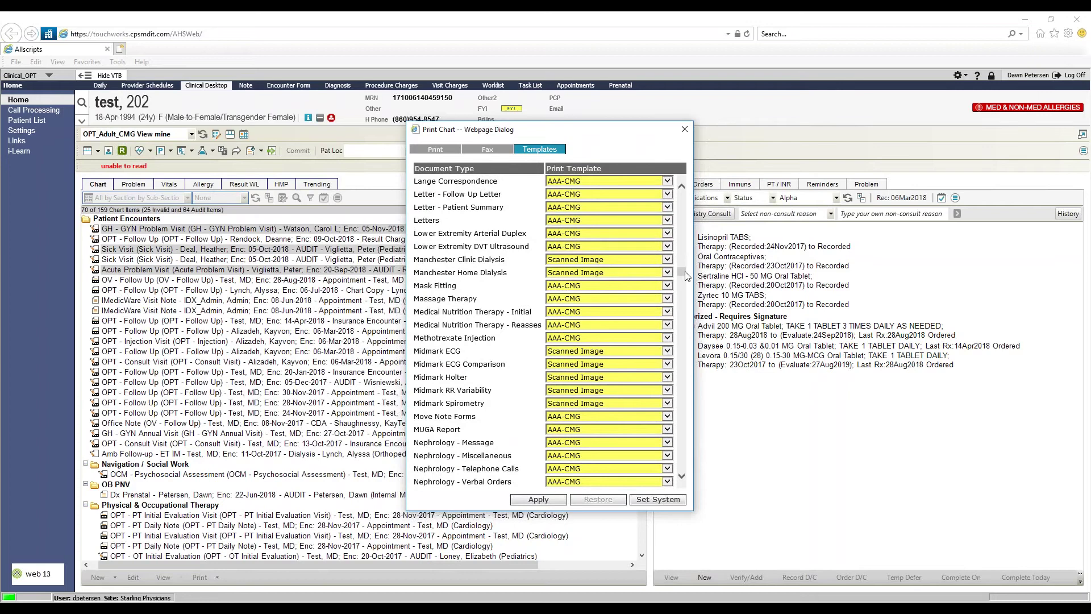
left_click_drag(681, 272, 689, 302)
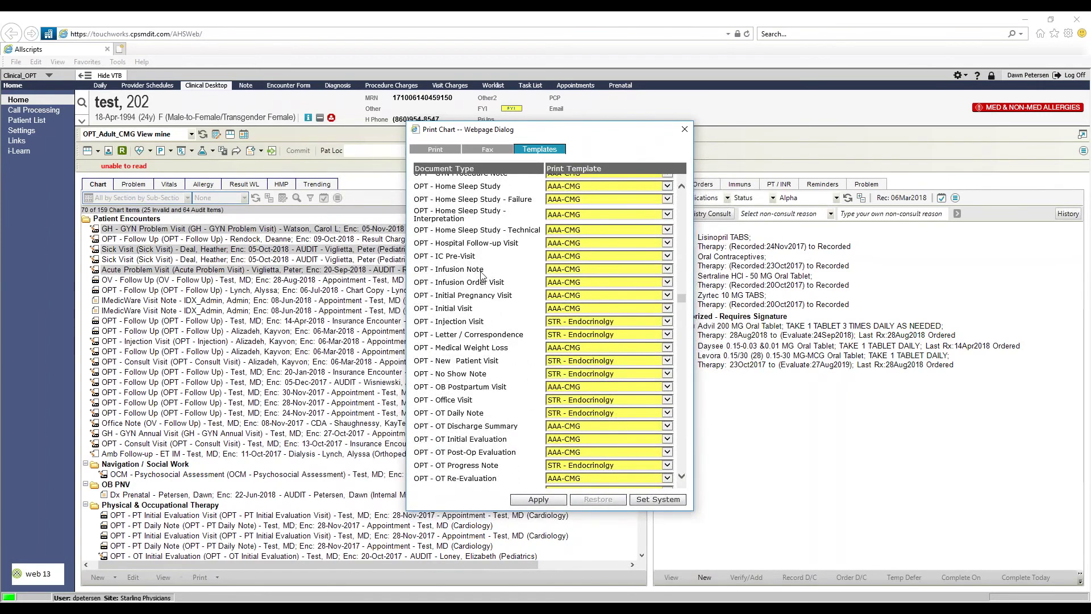
scroll(483, 261, "up", 5)
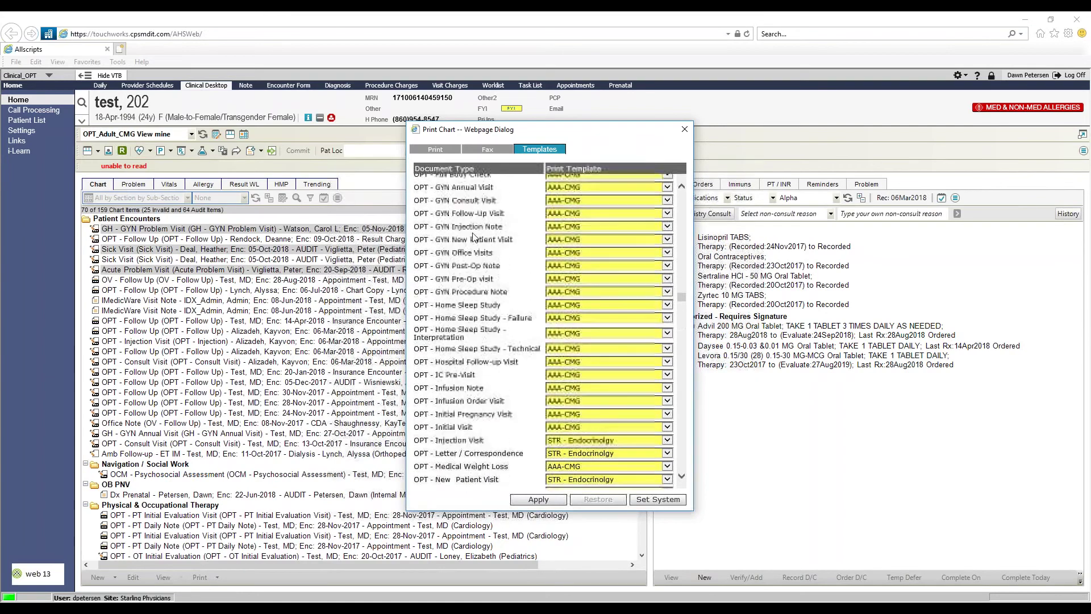
scroll(494, 238, "up", 2)
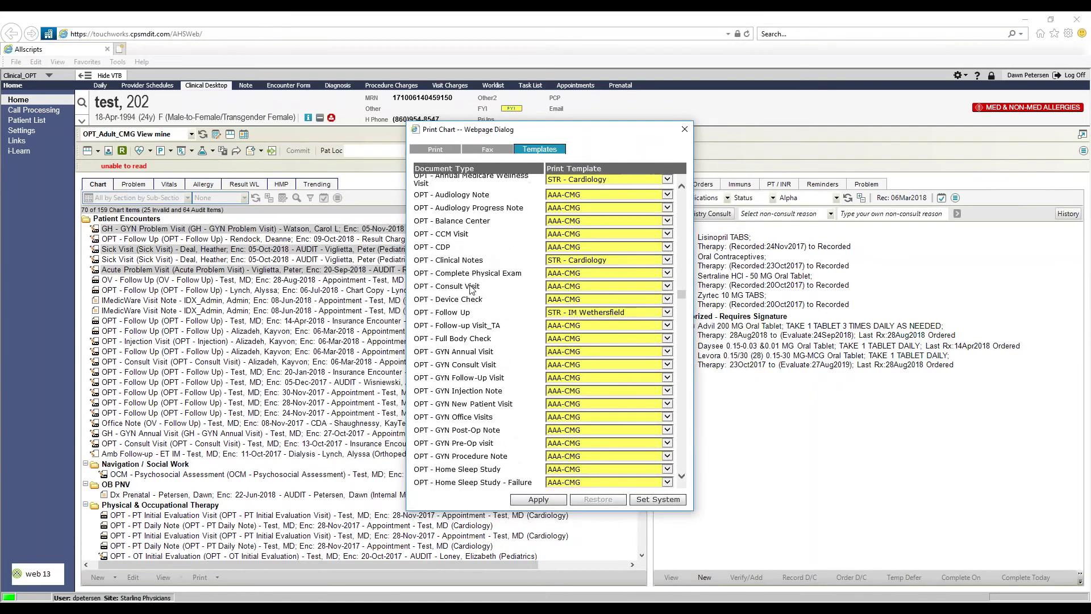
left_click(570, 312)
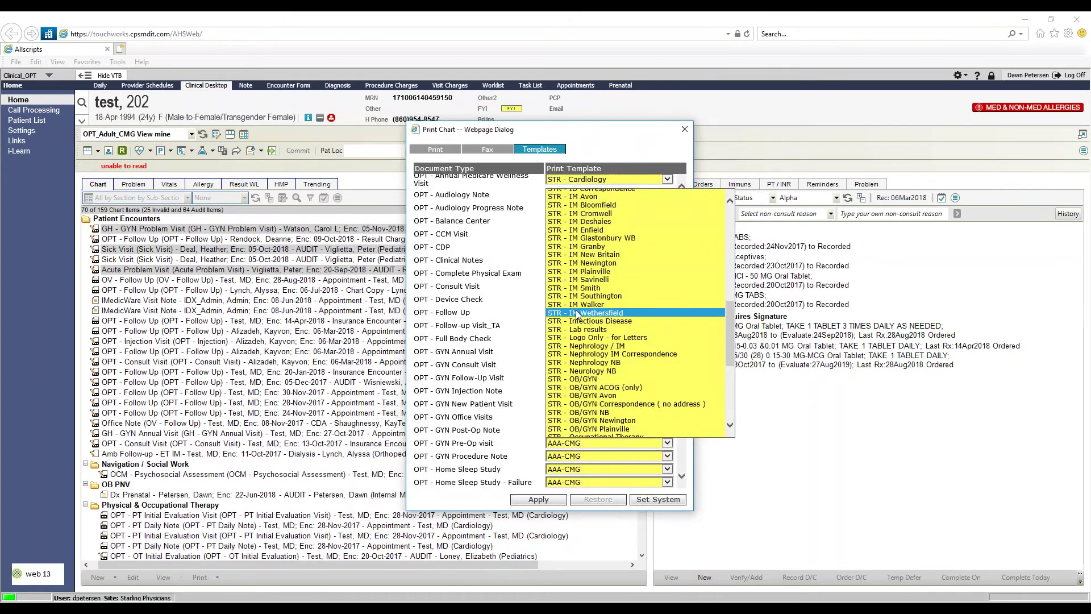
left_click(577, 313)
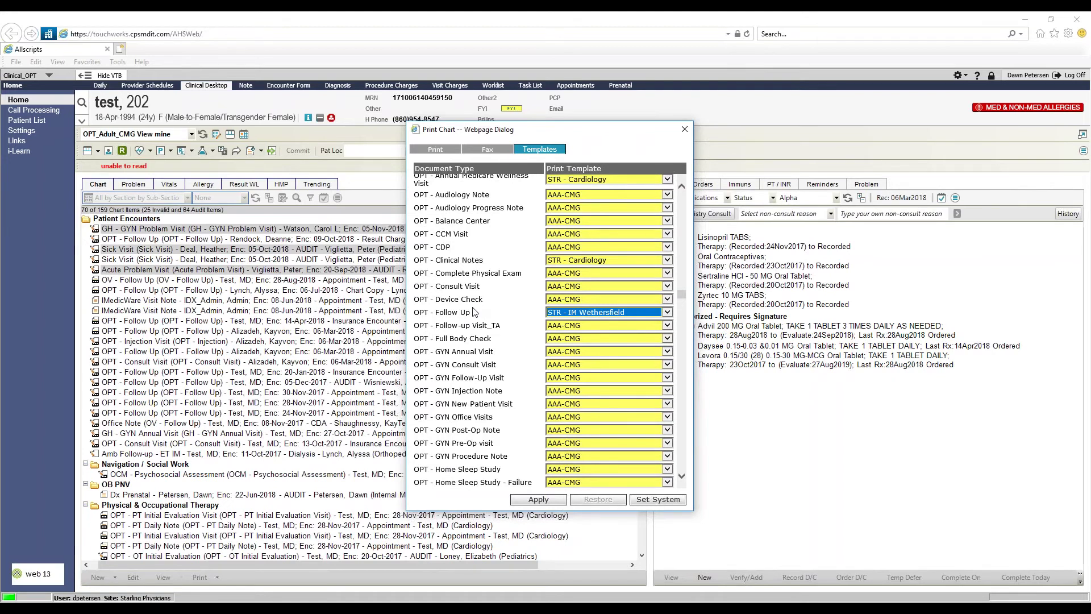
left_click(543, 503)
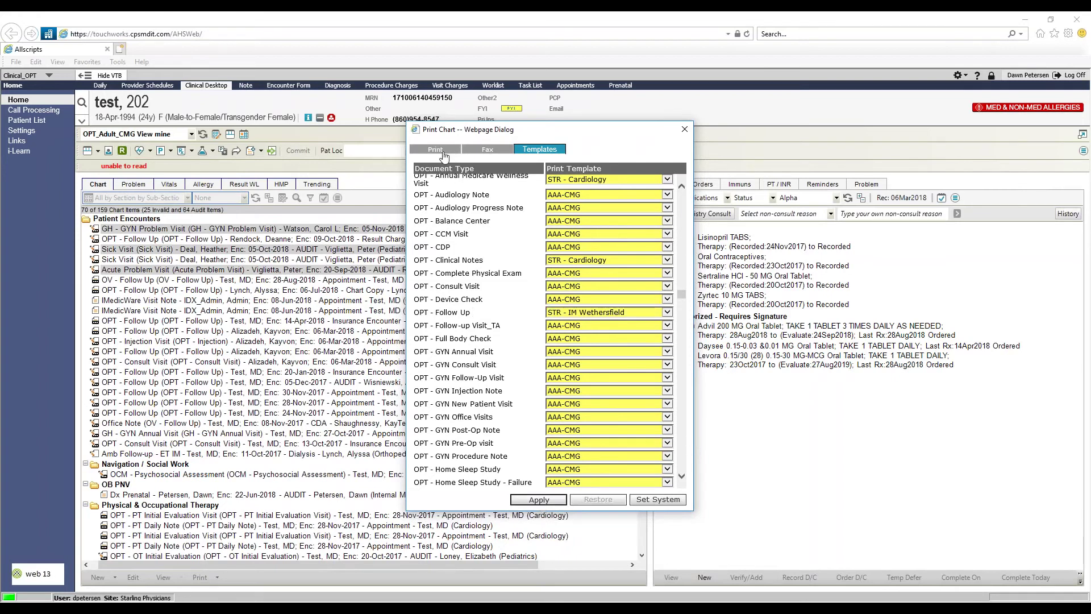